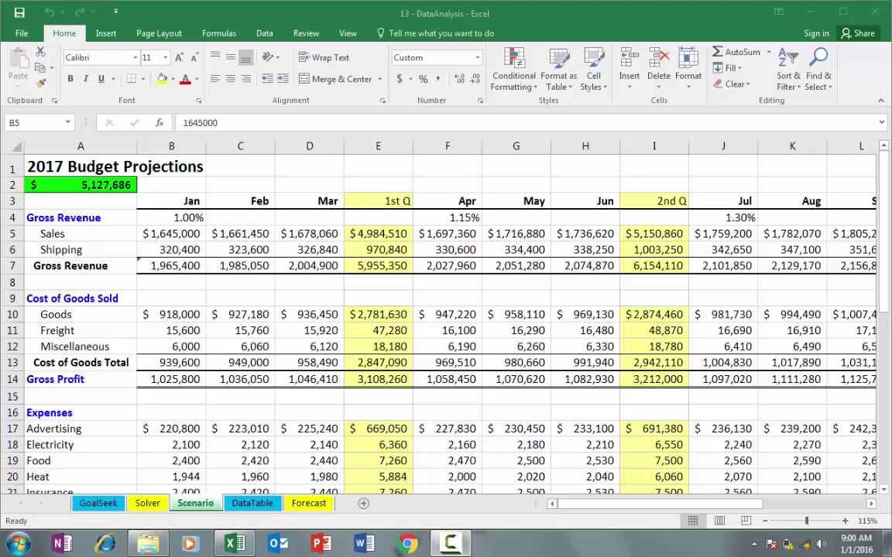
left_click_drag(880, 252, 844, 449)
mouse_move(712, 510)
left_mouse_down()
mouse_move(821, 509)
mouse_move(715, 506)
left_mouse_up()
scroll(325, 348, "up", 4)
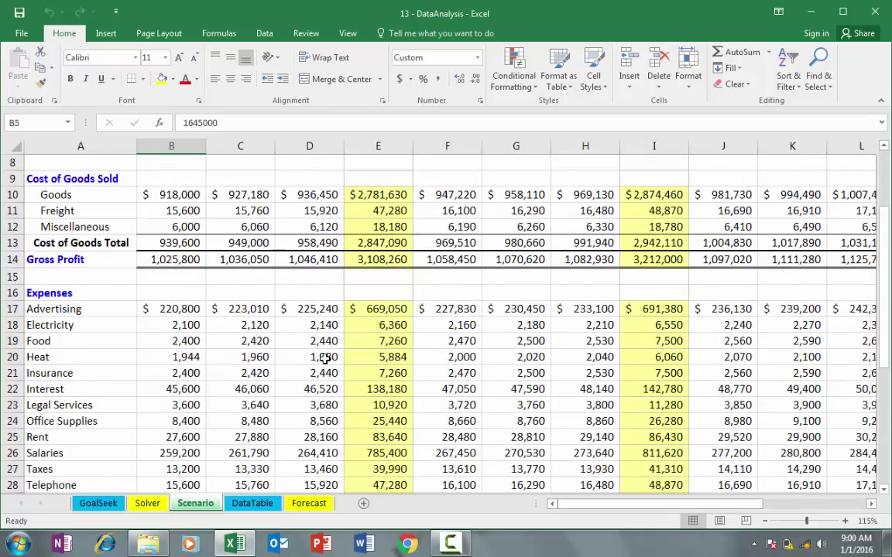
scroll(325, 357, "up", 3)
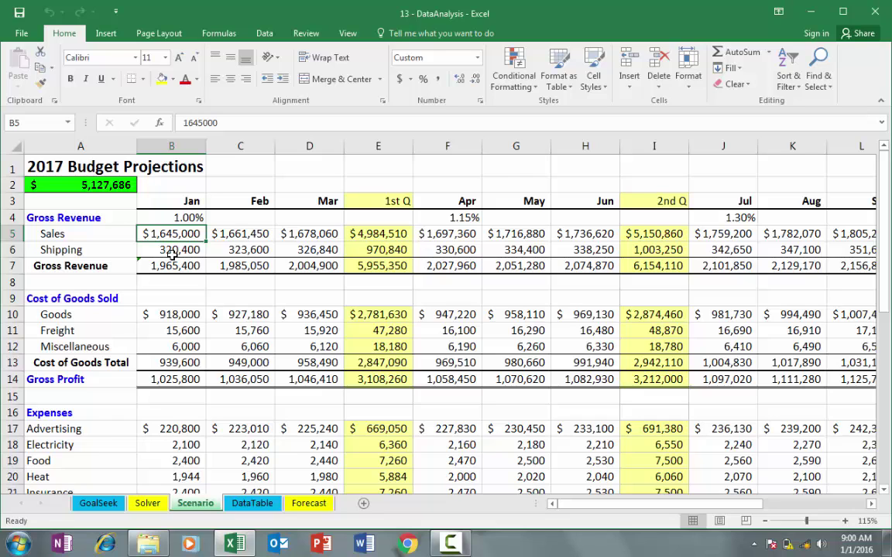
- Create a What-If scenario named "standard" with changing cell B5 and the value 1645000
left_click(265, 36)
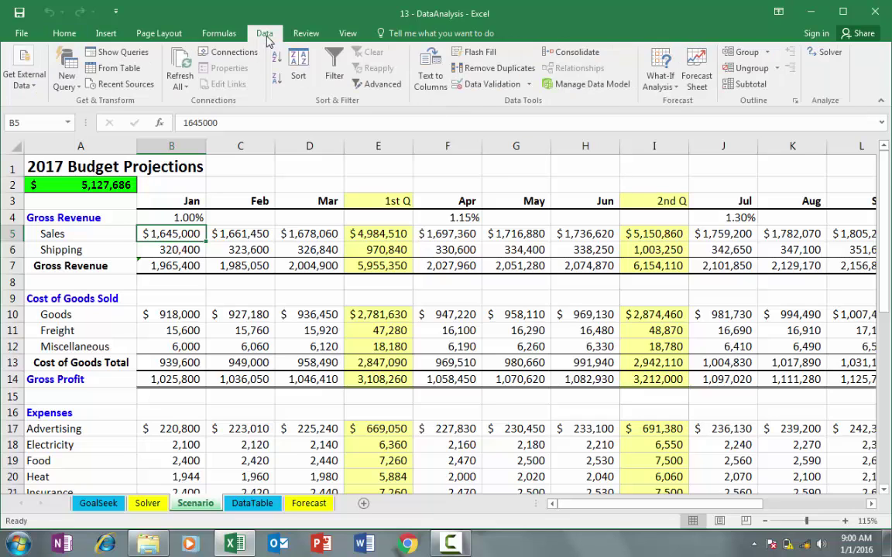
left_click(663, 94)
left_click(681, 108)
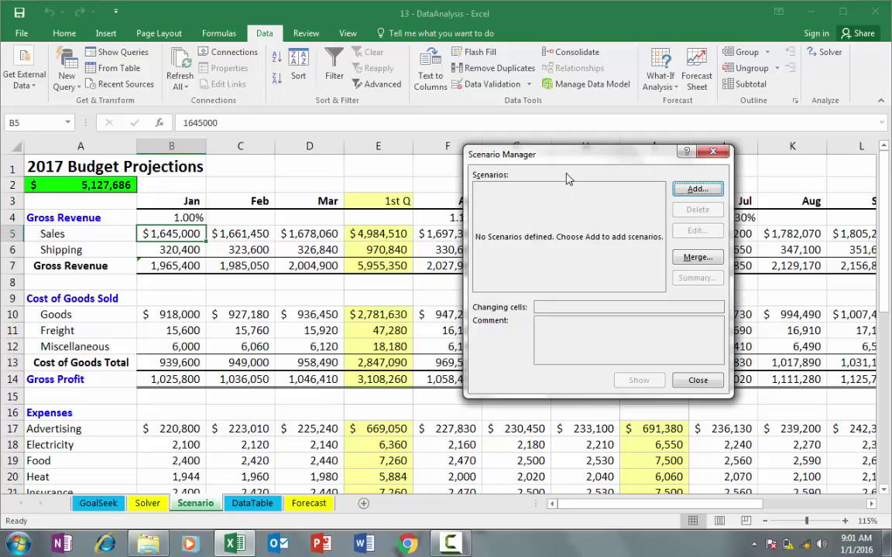
left_click(696, 189)
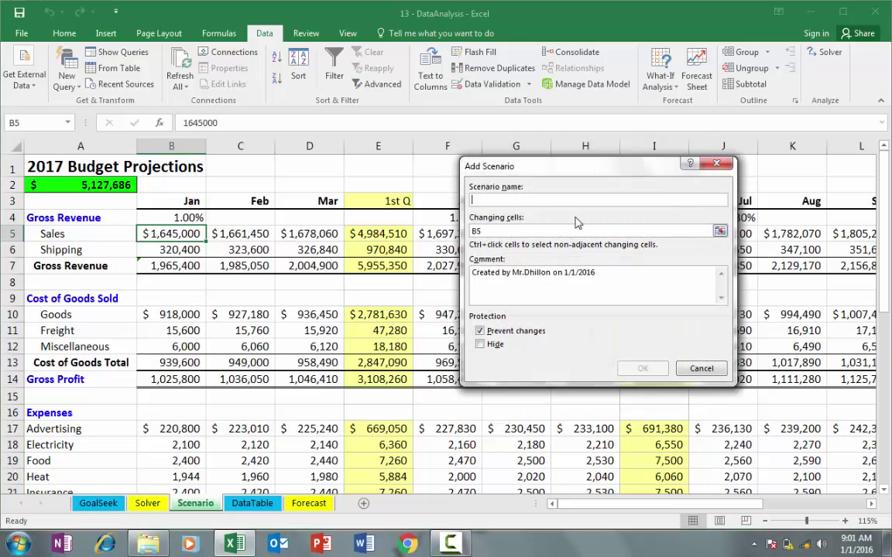
type("standard")
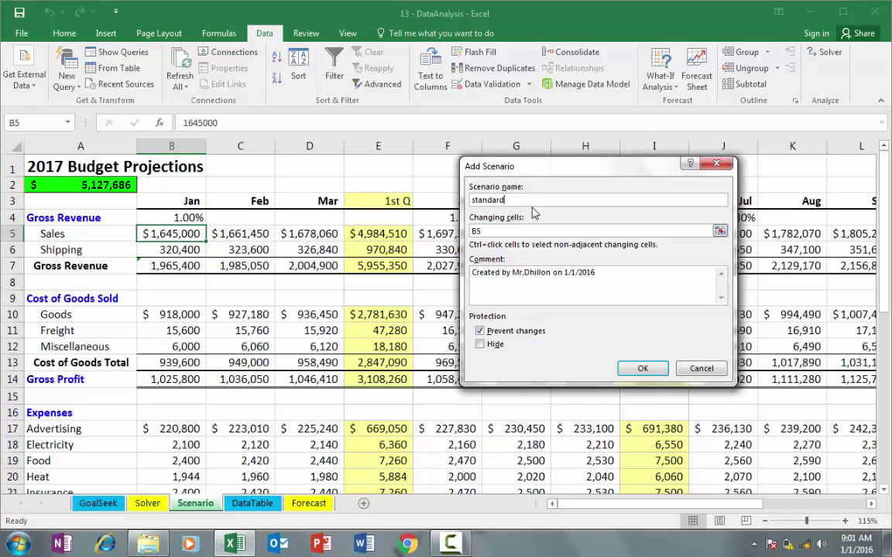
left_click(547, 228)
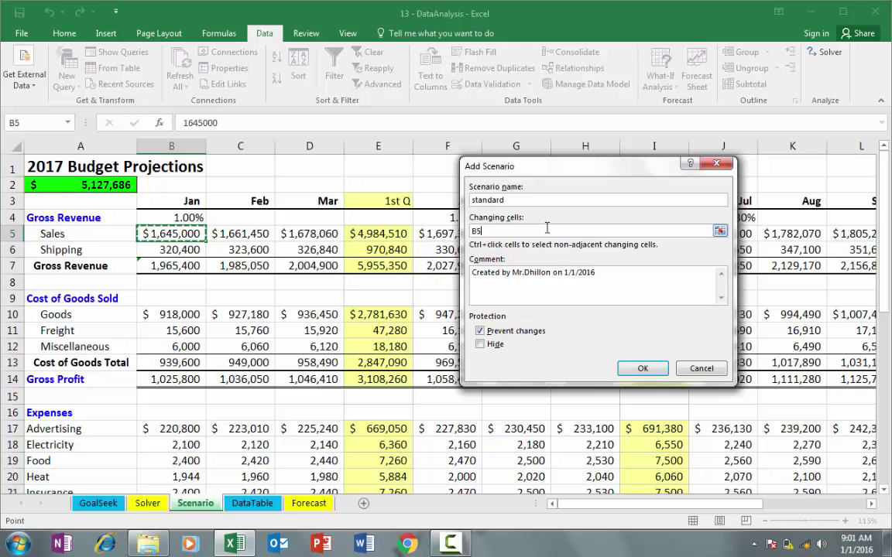
left_click(647, 370)
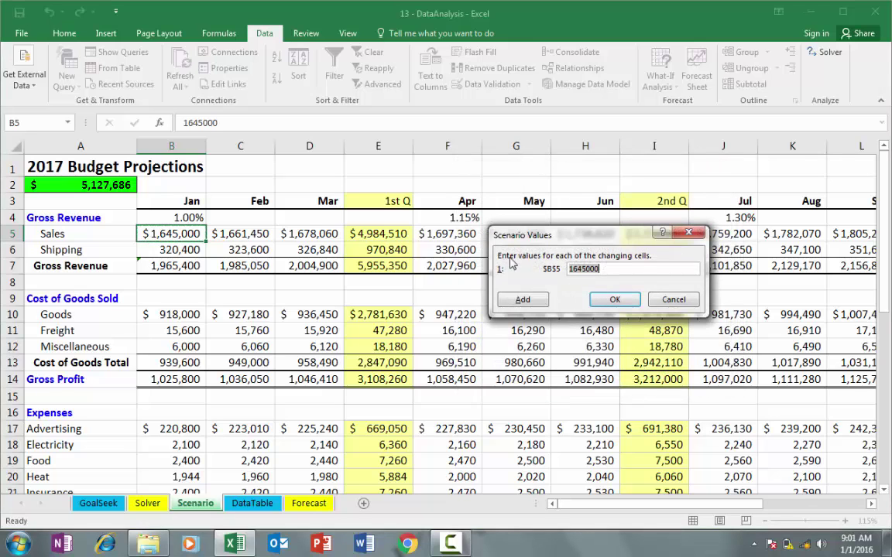
left_click_drag(606, 239, 589, 232)
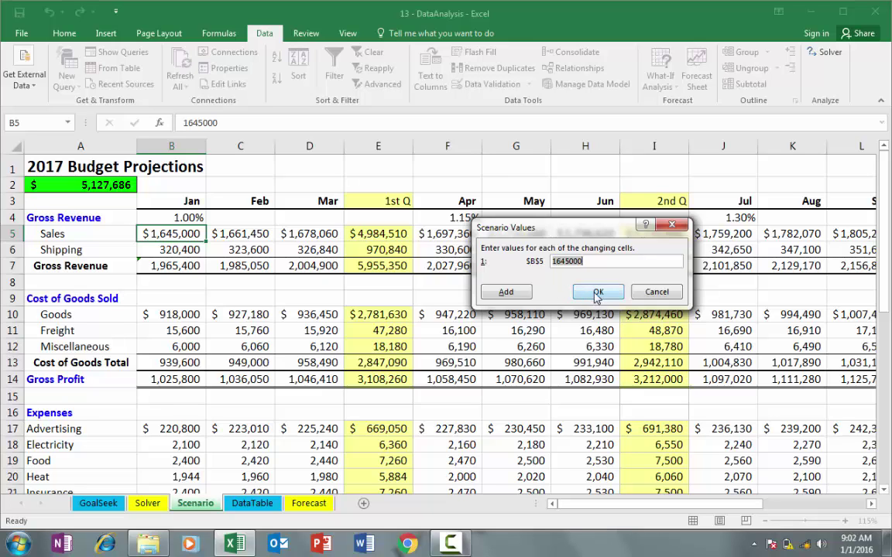
left_click(597, 292)
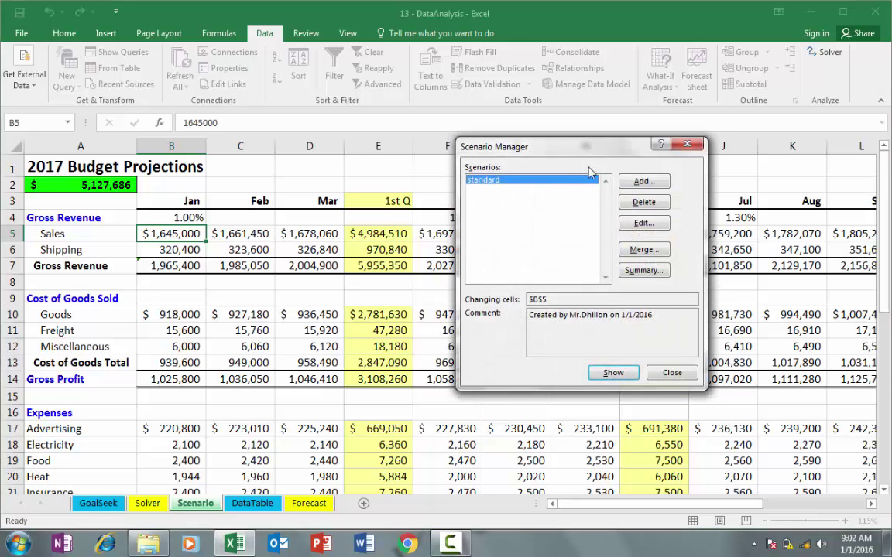
- Add a second scenario named "low" for changing cell B5 with the value 1625000
left_click_drag(528, 141, 503, 141)
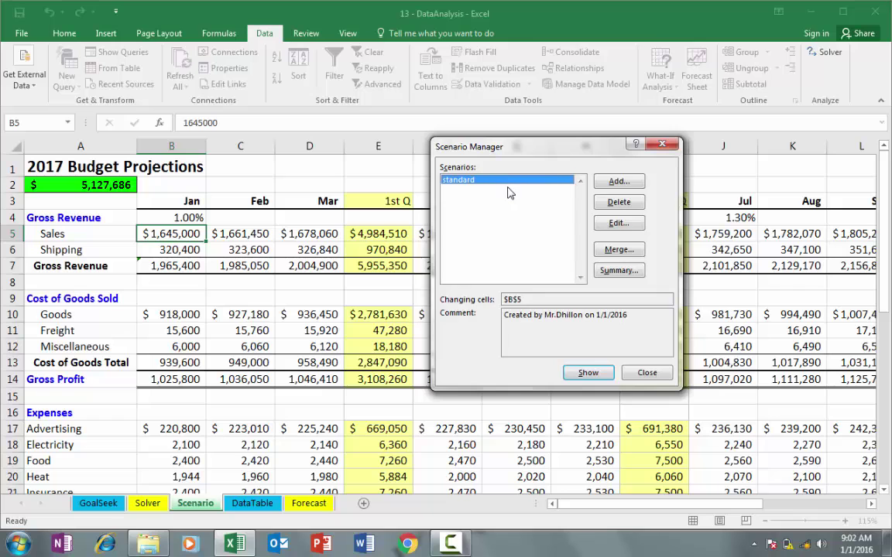
left_click(619, 180)
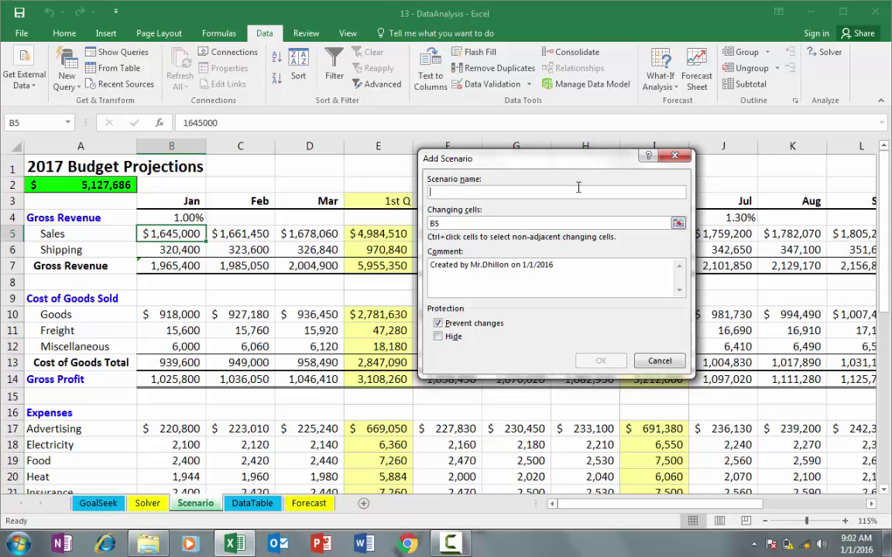
type("low")
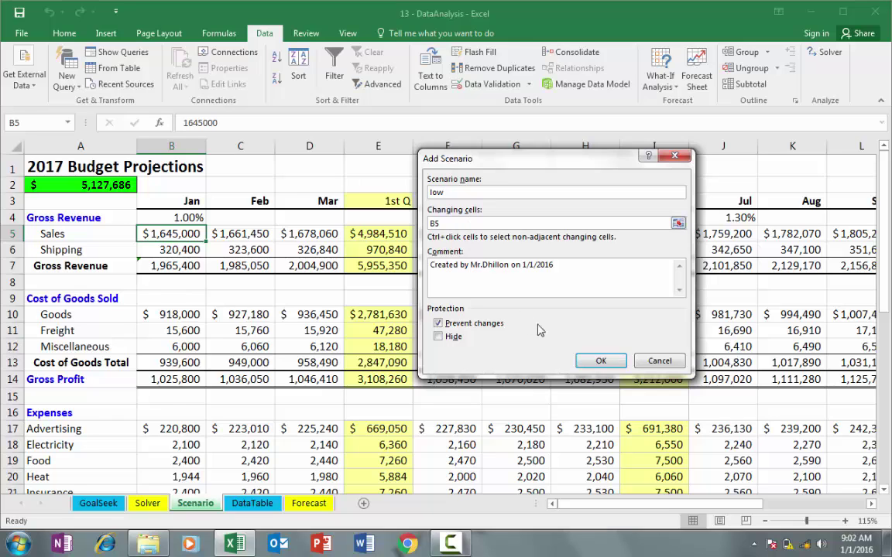
left_click(601, 361)
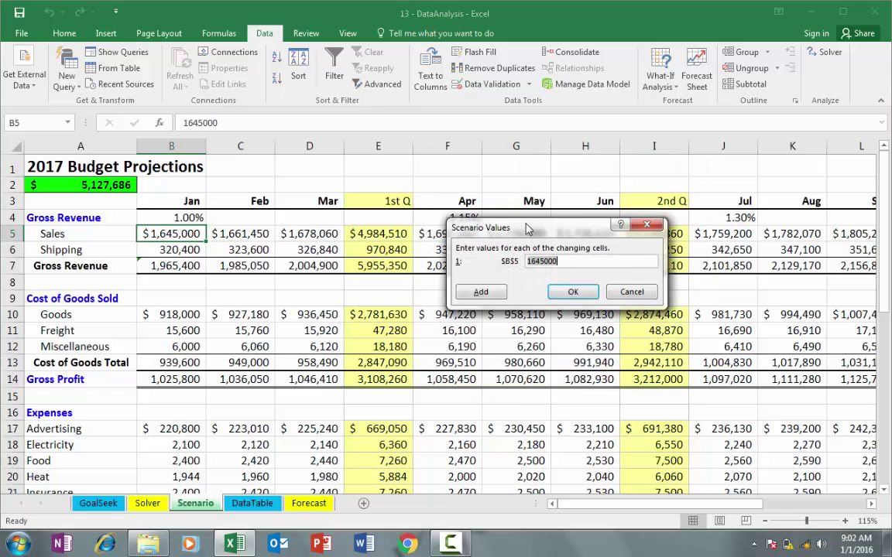
left_click_drag(477, 212, 536, 245)
left_click(597, 280)
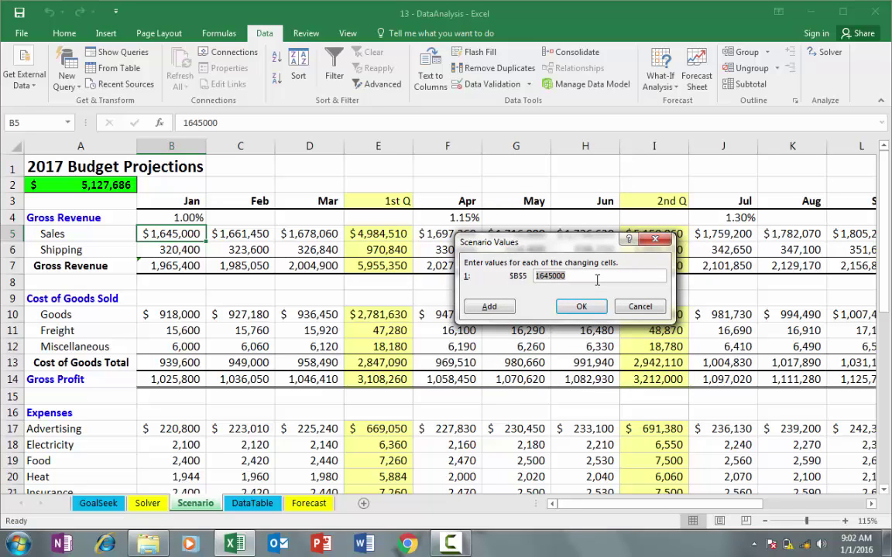
key("Left")
key("Left")
key("Left")
key("Left")
key("BackSpace")
type("2")
left_click(575, 312)
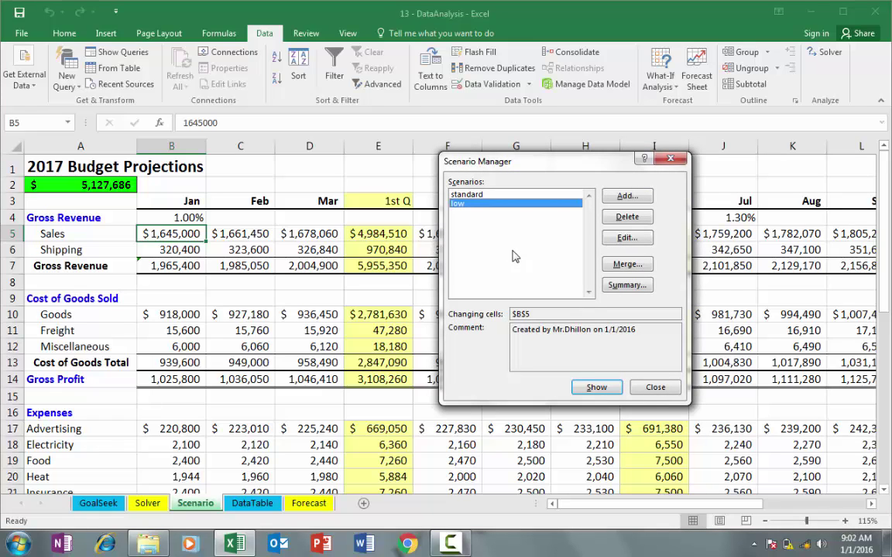
- Show the "low" scenario's values in the budget sheet from the Scenario Manager
left_click(473, 196)
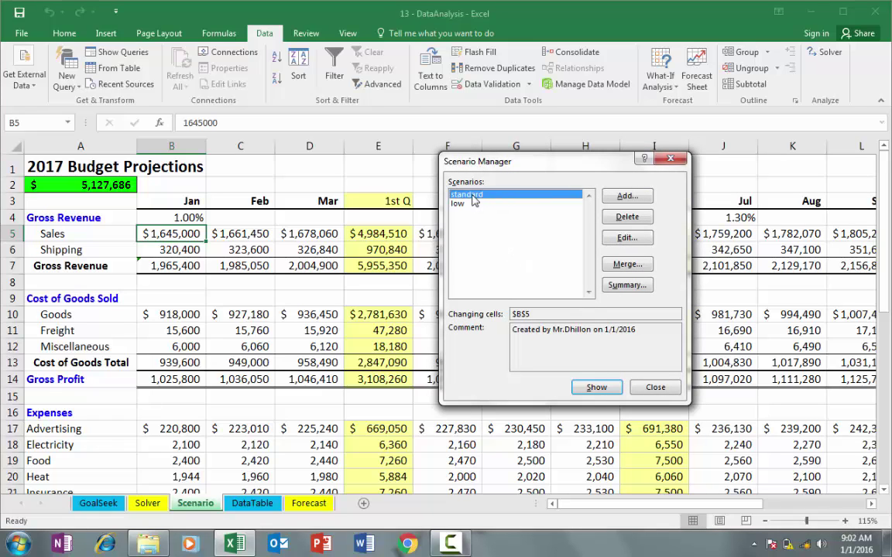
left_click(463, 204)
left_click(463, 195)
left_click(469, 205)
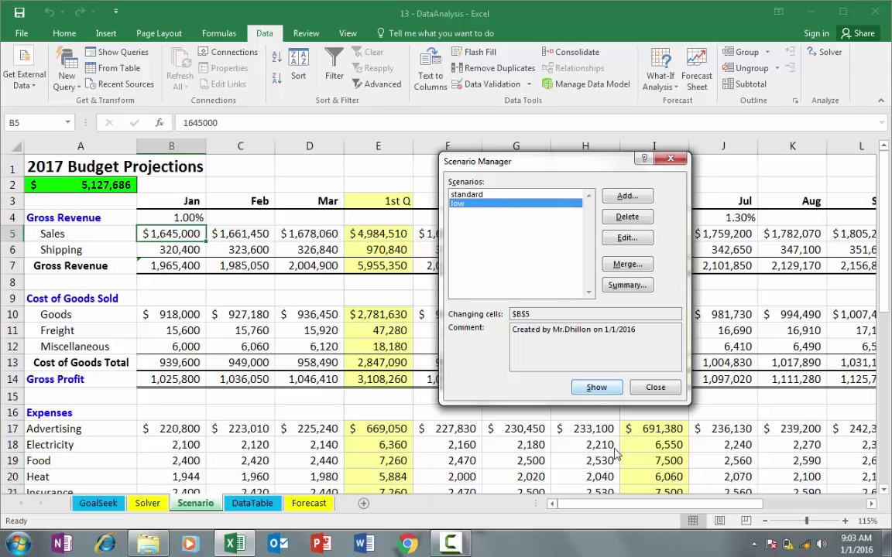
left_click(597, 394)
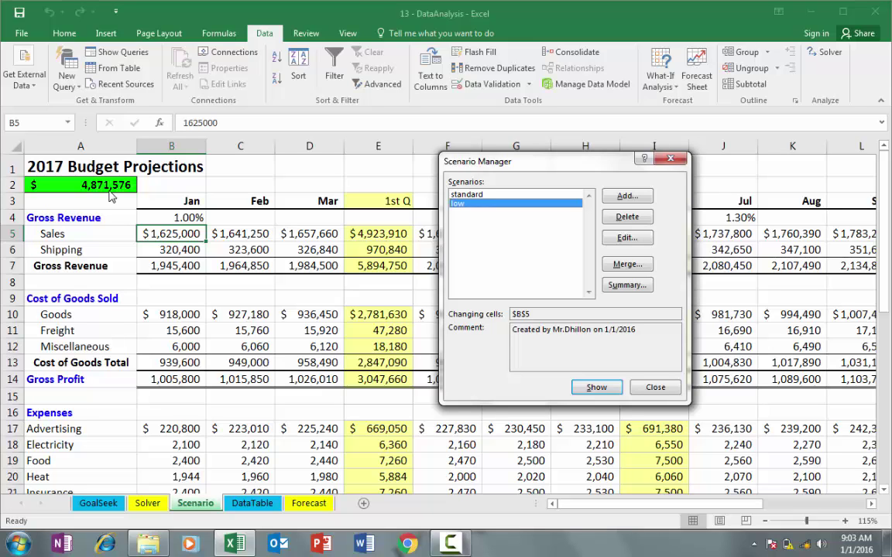
- Show the "standard" scenario's values in the budget sheet and close the Scenario Manager
left_click(471, 196)
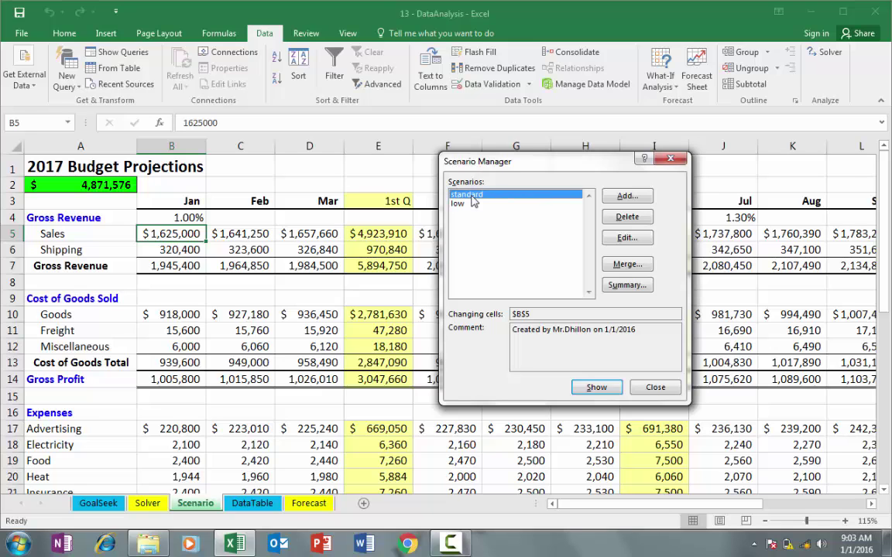
left_click(594, 388)
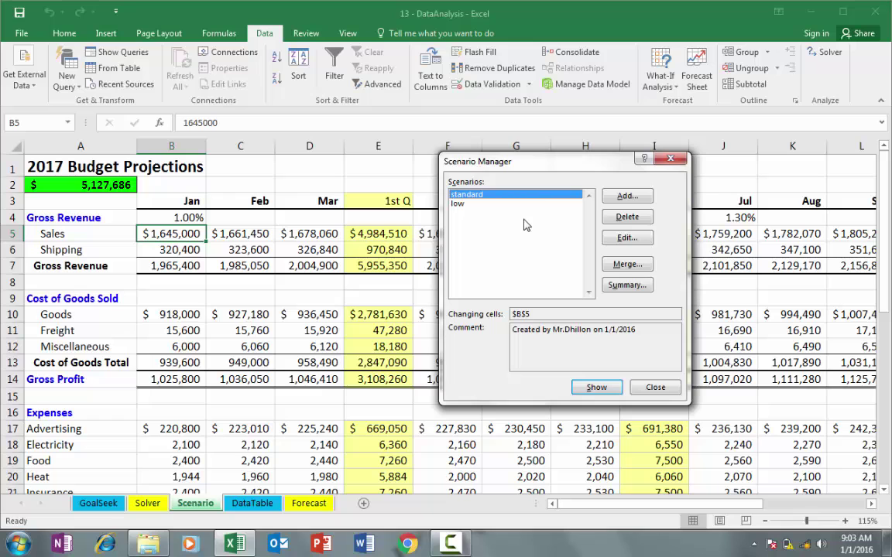
left_click(655, 387)
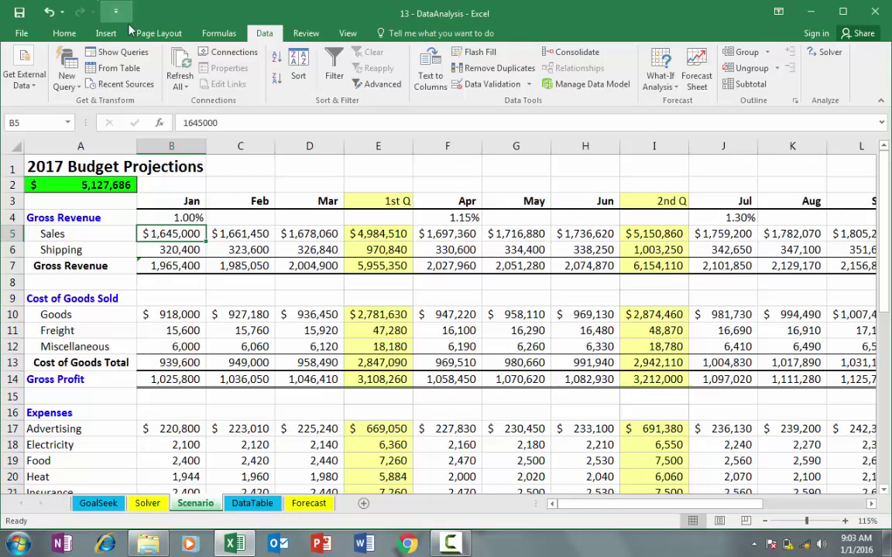
- Open the Quick Access Toolbar customization and list the Commands Not in the Ribbon
right_click(78, 13)
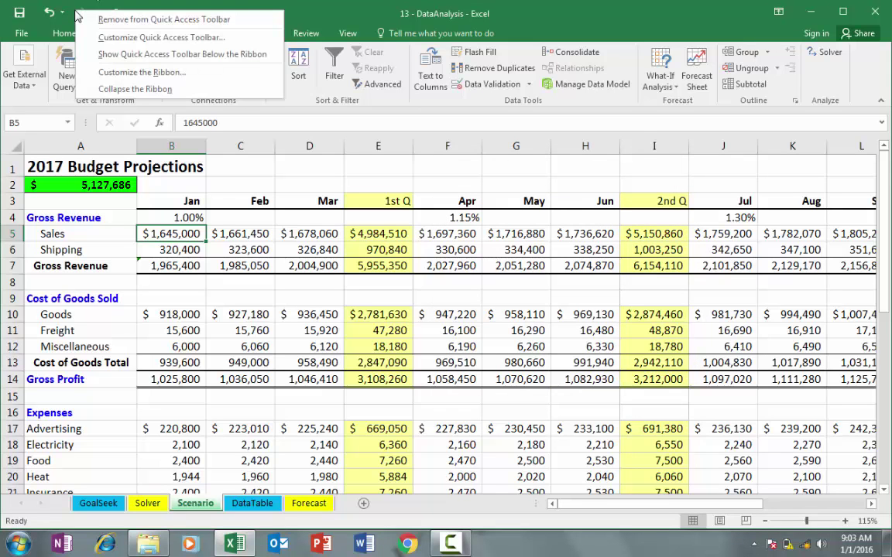
left_click(167, 38)
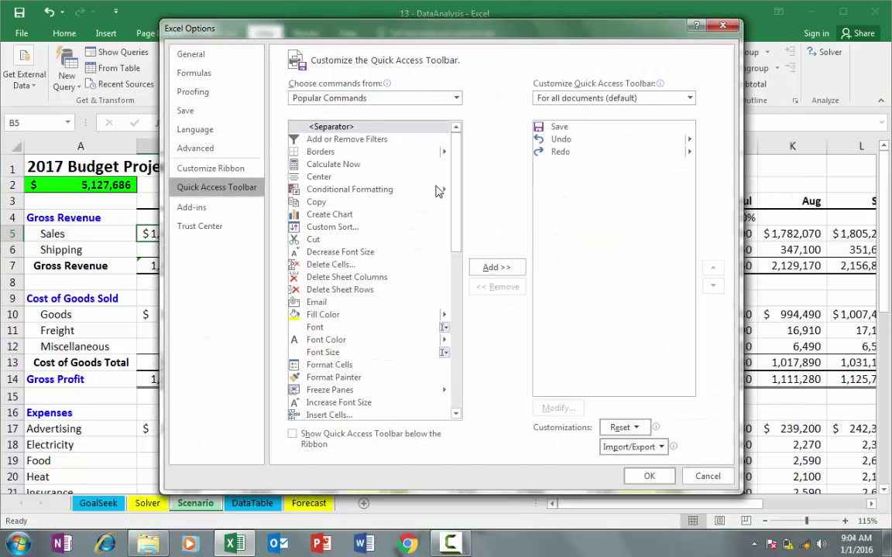
mouse_move(456, 149)
left_mouse_down()
mouse_move(456, 179)
mouse_move(454, 140)
left_mouse_up()
left_click(456, 99)
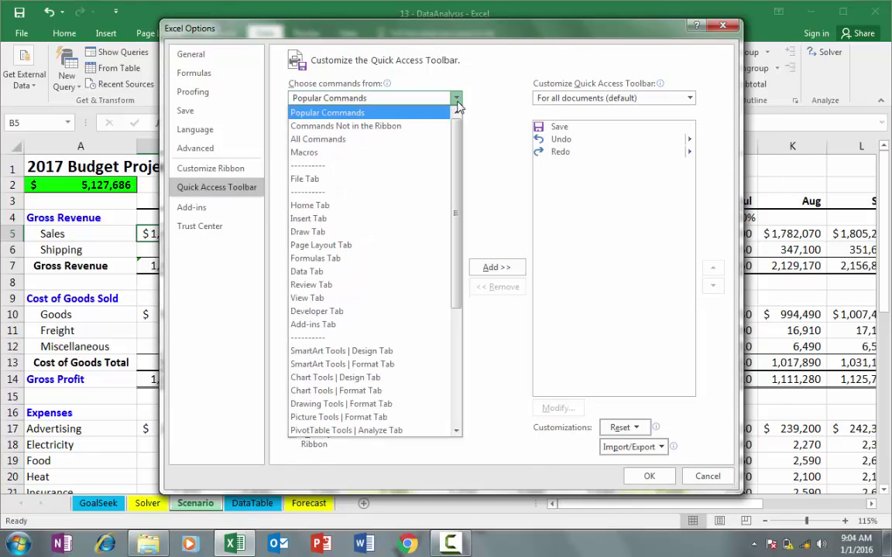
left_click(396, 125)
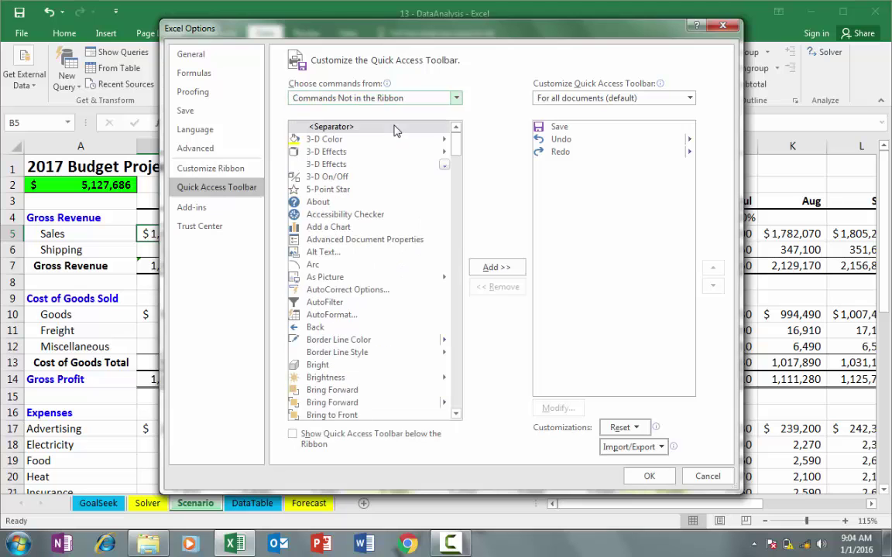
- Add the Scenario command to the Quick Access Toolbar for all documents and apply the customization
left_click(380, 216)
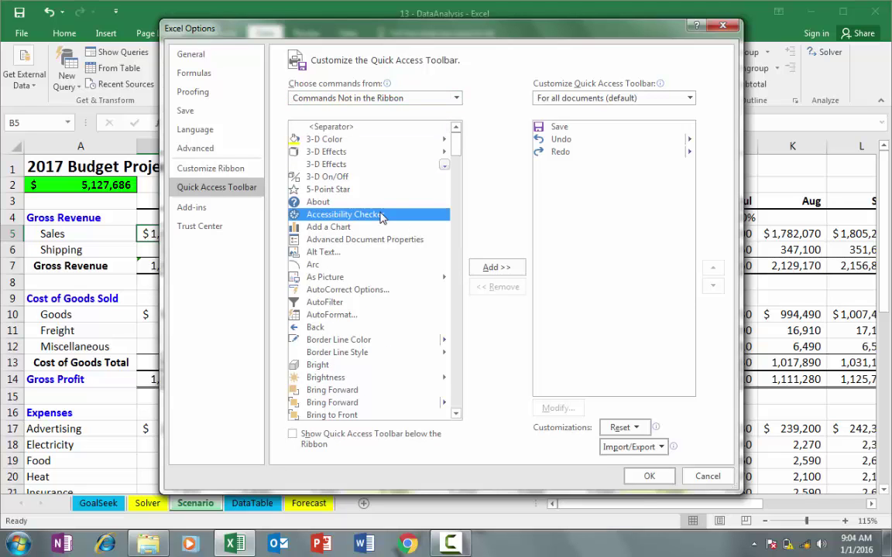
key("Down")
key("Down")
key("Down")
key("Down")
key("Down")
key("Down")
key("Down")
key("Down")
key("Down")
key("Down")
key("Down")
key("Down")
key("Down")
key("Down")
key("Down")
key("Down")
key("Down")
key("Down")
key("Down")
key("Down")
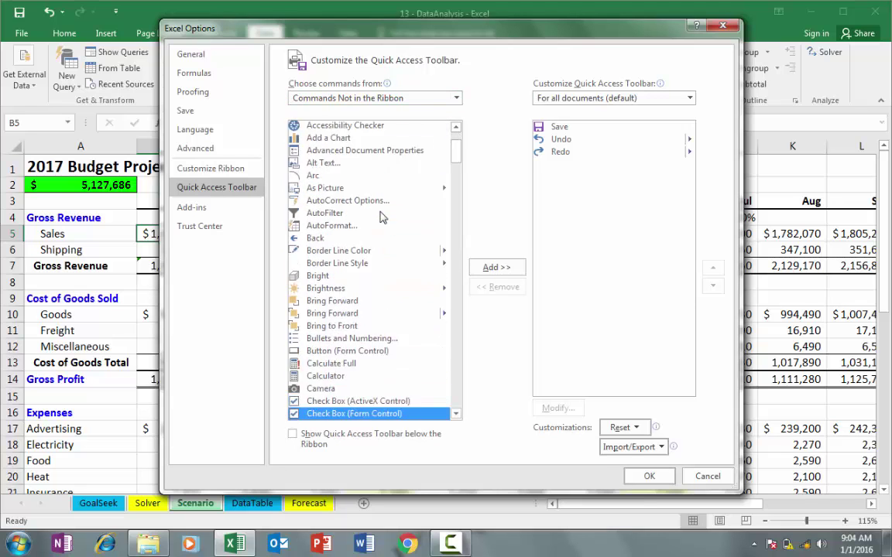
key("Down")
key("Down")
key("Down")
key("Down")
key("Down")
key("Down")
key("Down")
key("Down")
key("Down")
key("Down")
key("Down")
key("Down")
key("Down")
key("Down")
key("Down")
key("Down")
key("Down")
key("Down")
key("Down")
key("Down")
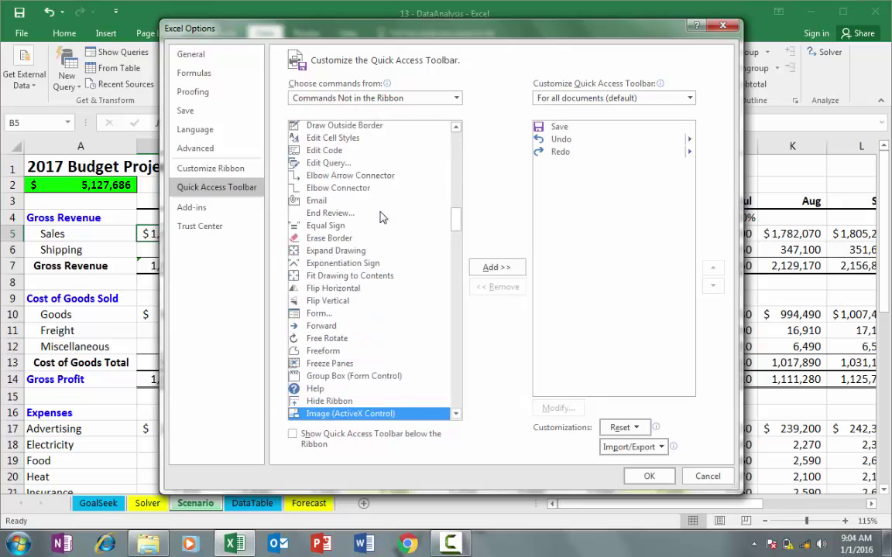
key("Down")
key("Down")
key("Down")
key("Down")
key("Down")
key("Down")
key("Down")
key("Down")
key("Down")
key("Down")
key("Down")
key("Down")
key("Down")
key("Down")
key("Down")
key("Down")
key("Down")
key("Down")
key("Down")
key("Down")
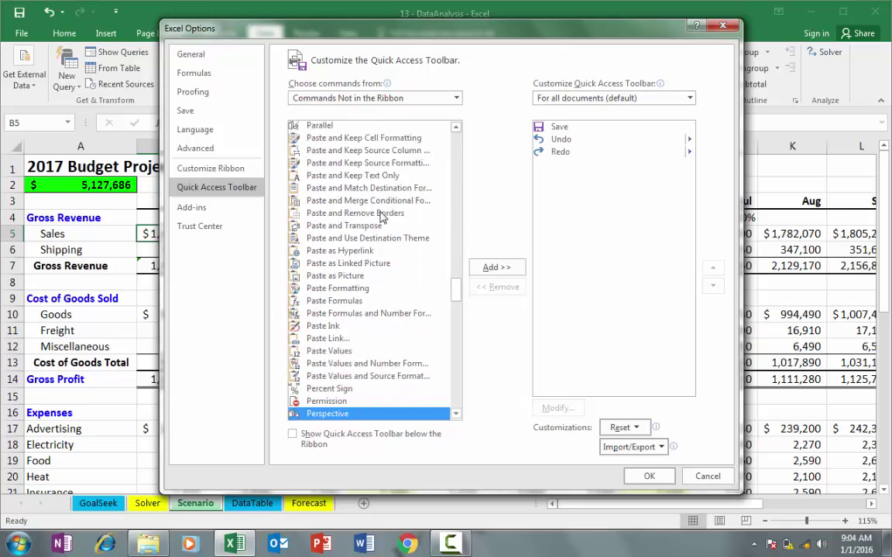
key("Down")
key("Down")
key("Down")
key("Down")
key("Down")
key("Down")
key("Down")
key("Down")
key("Down")
key("Down")
key("Down")
key("Down")
key("Down")
key("Down")
key("Down")
key("Down")
key("Down")
key("Down")
key("Down")
key("Down")
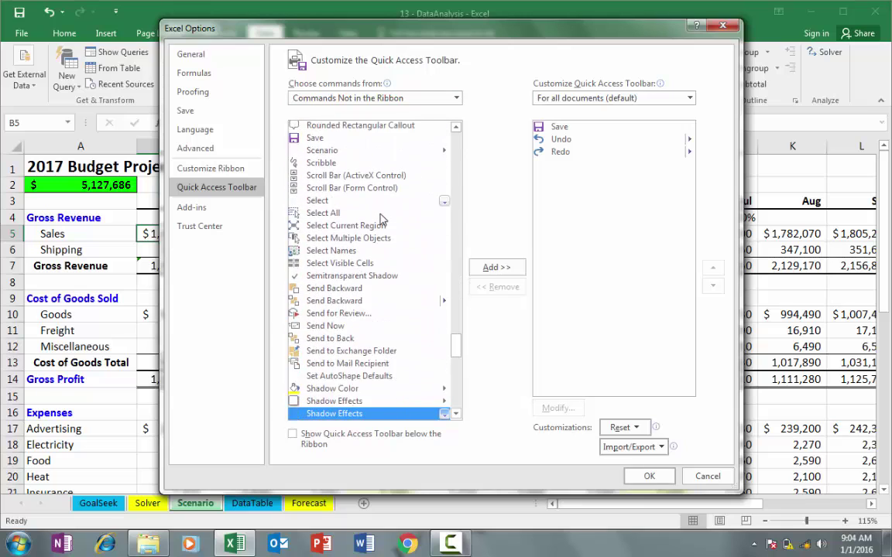
left_click(331, 154)
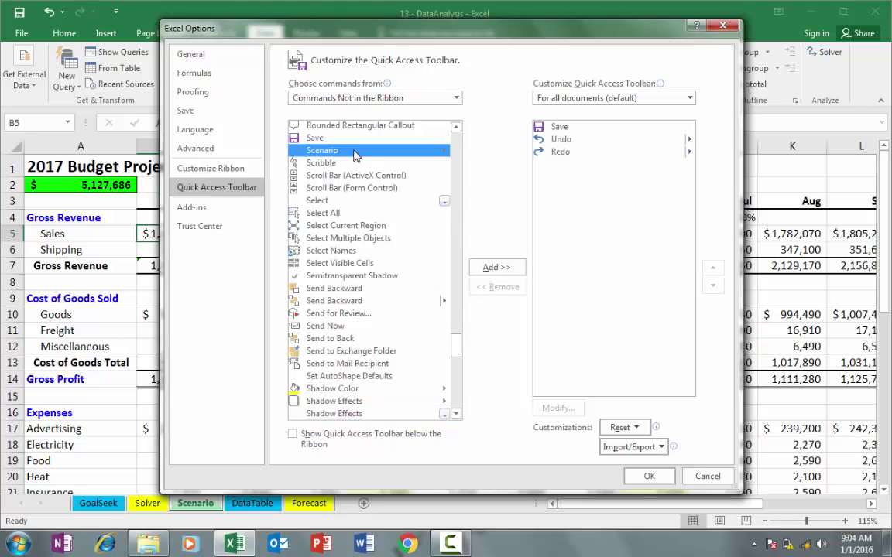
left_click(496, 268)
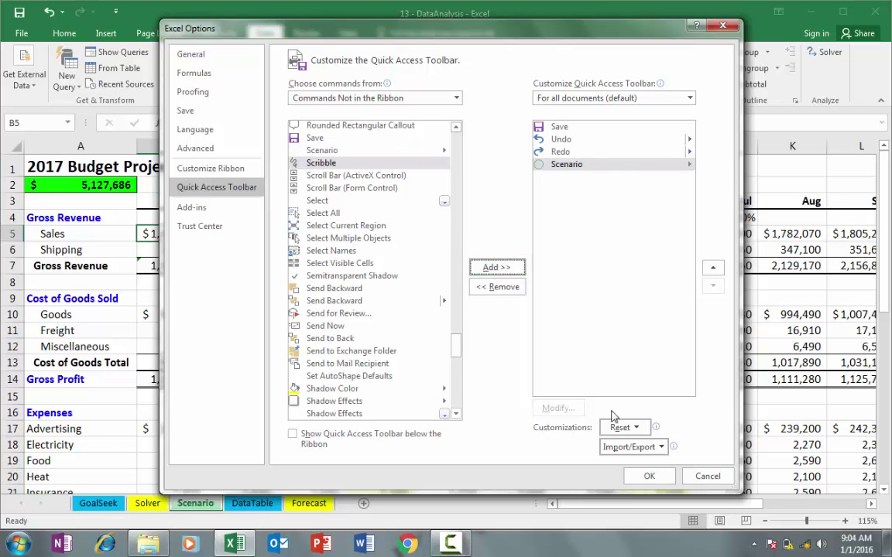
left_click(645, 477)
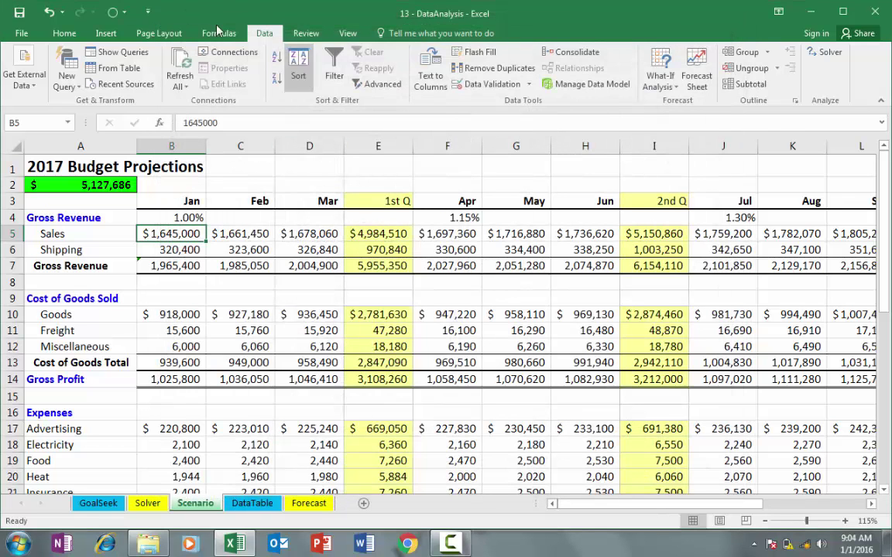
- Apply the "low" scenario to the budget sheet using the new Scenario command
left_click(125, 13)
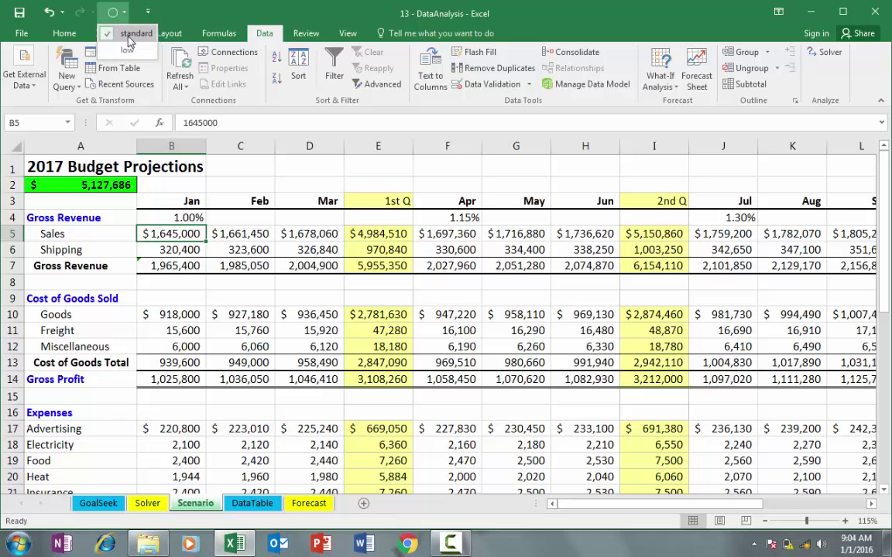
left_click(127, 50)
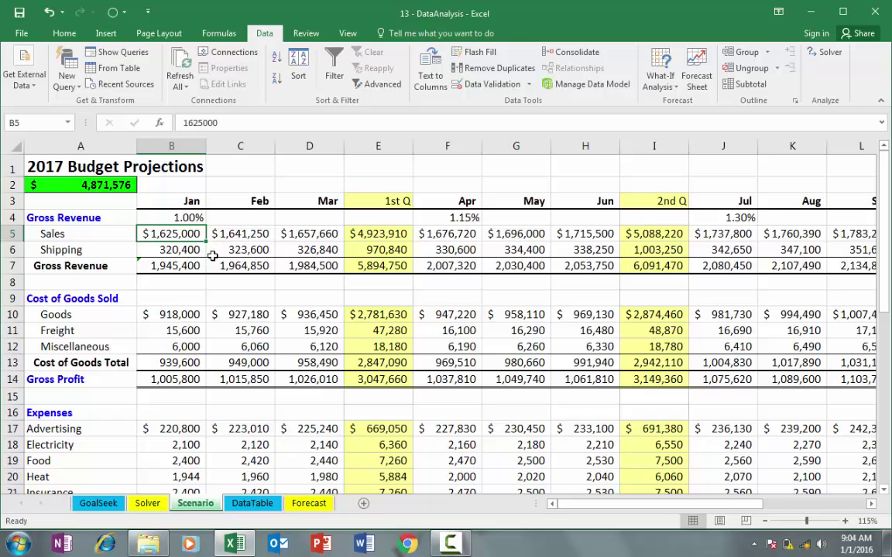
- Open the list of saved scenarios from the Quick Access Toolbar's Scenario command
left_click(113, 12)
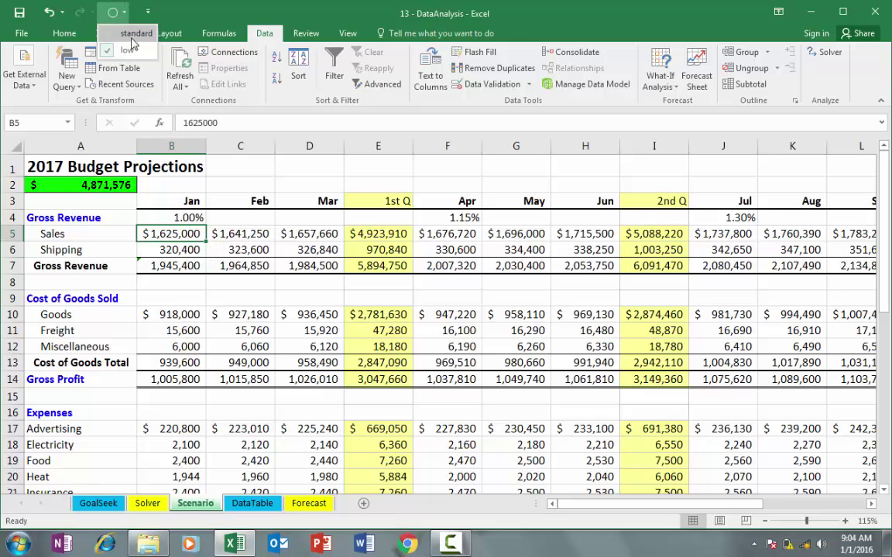